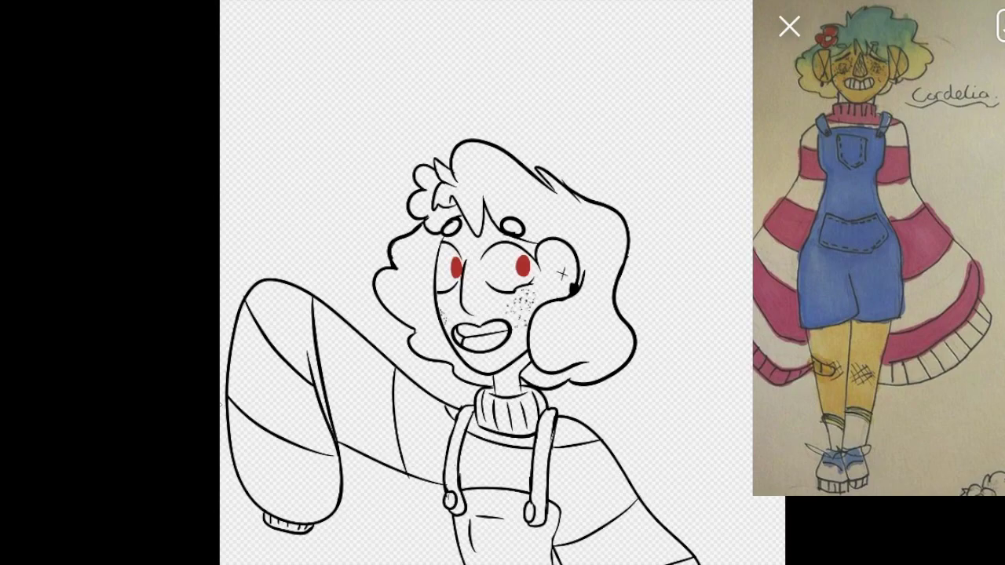
# Step: Redraw the curved stripe line across the lower part of the raised sleeve, undoing misplaced strokes
pyautogui.moveTo(237, 470); pyautogui.dragTo(361, 507)
pyautogui.hotkey('ctrl', 'z')
pyautogui.hotkey('ctrl', 'z')
pyautogui.moveTo(227, 404)
pyautogui.mouseDown()
pyautogui.moveTo(244, 431)
pyautogui.moveTo(345, 472)
pyautogui.mouseUp()
pyautogui.hotkey('ctrl', 'z')
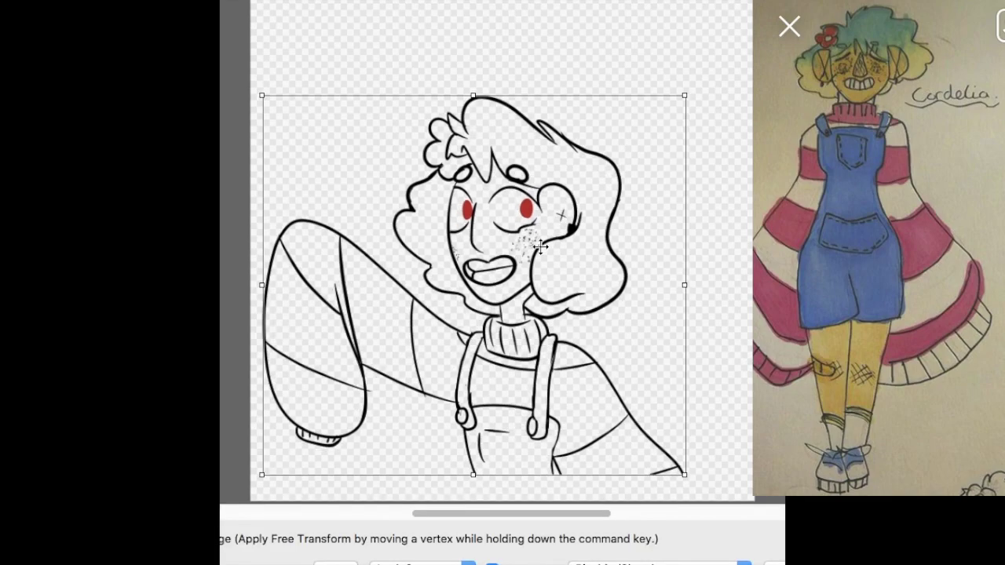
# Step: Enlarge and reposition the character line art with Free Transform so it fills the canvas, then touch up the hair outline
pyautogui.moveTo(542, 242)
pyautogui.mouseDown()
pyautogui.moveTo(530, 200)
pyautogui.moveTo(525, 250)
pyautogui.mouseUp()
pyautogui.moveTo(672, 95); pyautogui.dragTo(737, 45)
pyautogui.moveTo(625, 169); pyautogui.dragTo(631, 195)
pyautogui.moveTo(739, 62); pyautogui.dragTo(745, 58)
pyautogui.moveTo(646, 236); pyautogui.dragTo(646, 240)
pyautogui.moveTo(746, 61); pyautogui.dragTo(752, 55)
pyautogui.moveTo(599, 380); pyautogui.dragTo(600, 382)
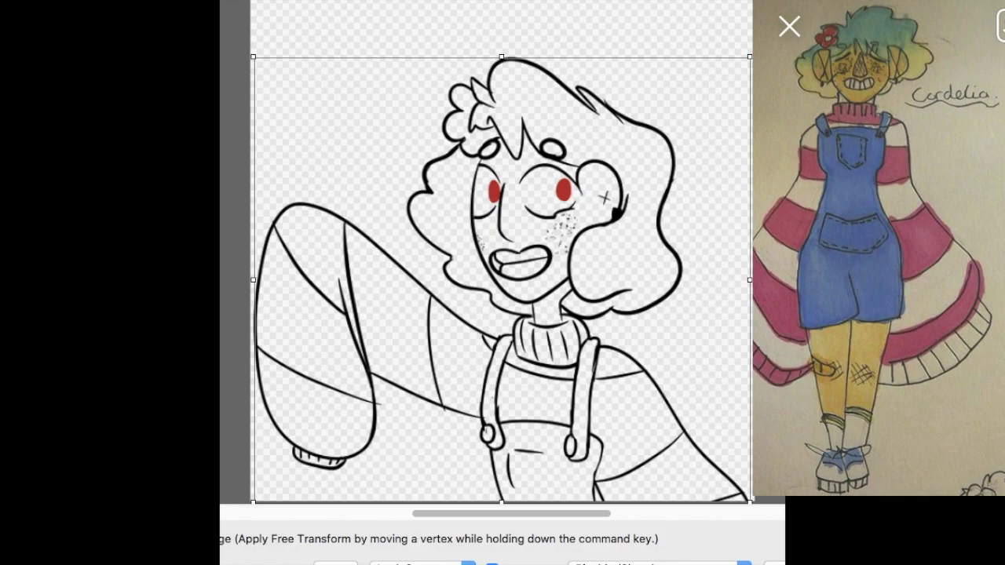
pyautogui.press('Return')
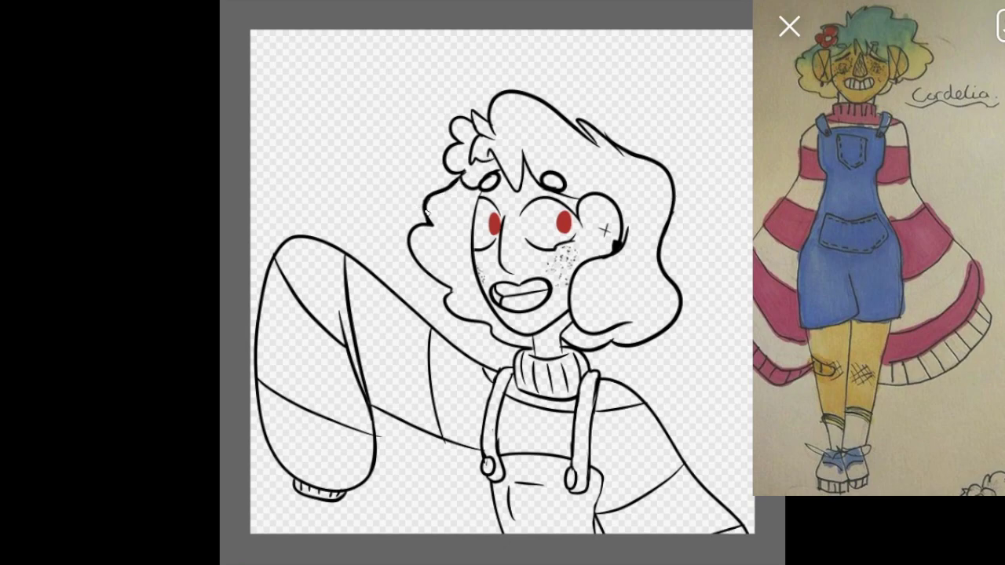
pyautogui.moveTo(441, 201); pyautogui.dragTo(434, 214)
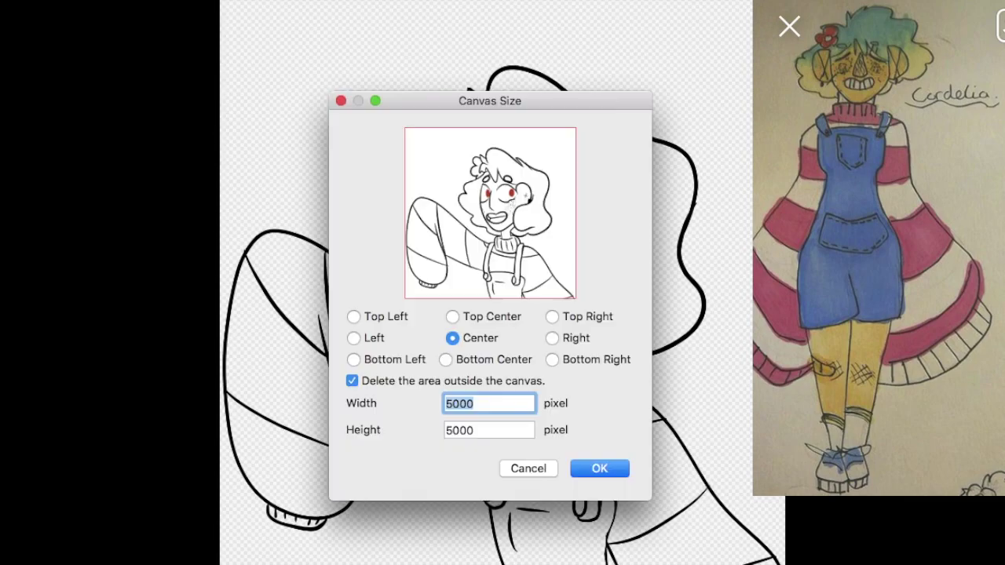
# Step: Resize the canvas to a smaller height with its anchor set to Bottom Center
pyautogui.click(445, 359)
pyautogui.click(453, 429)
pyautogui.press('BackSpace')
pyautogui.write('4000')
pyautogui.click(460, 429)
pyautogui.press('BackSpace')
pyautogui.write('500')
pyautogui.click(620, 475)
pyautogui.scroll(-2, 620, 475)
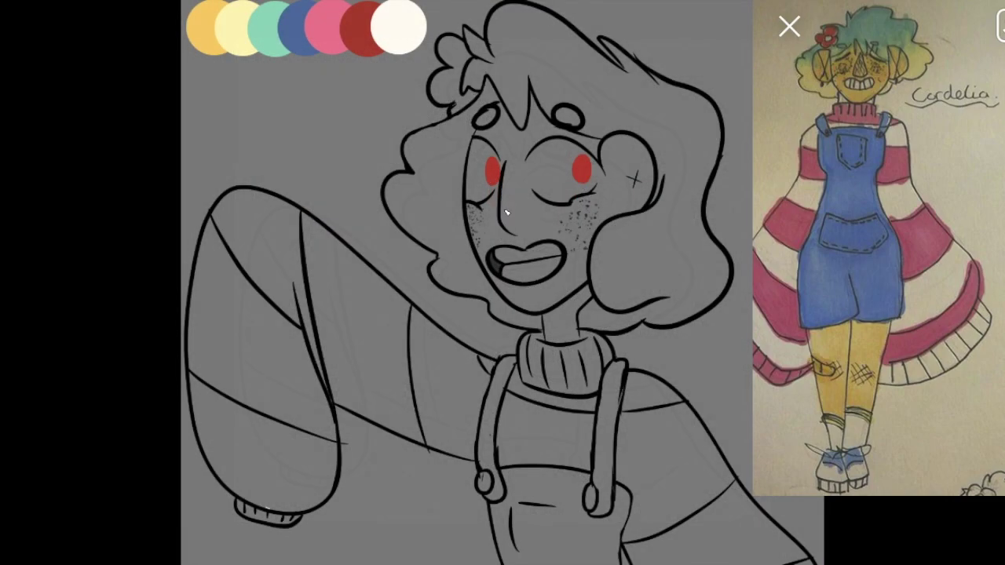
# Step: Paint the forehead, nose and area between the eyes with the orange-yellow skin colour
pyautogui.moveTo(509, 197); pyautogui.dragTo(493, 222)
pyautogui.moveTo(509, 156)
pyautogui.mouseDown()
pyautogui.moveTo(490, 236)
pyautogui.moveTo(540, 212)
pyautogui.mouseUp()
pyautogui.moveTo(534, 90)
pyautogui.mouseDown()
pyautogui.moveTo(598, 140)
pyautogui.moveTo(615, 175)
pyautogui.mouseUp()
pyautogui.moveTo(509, 128)
pyautogui.mouseDown()
pyautogui.moveTo(496, 176)
pyautogui.moveTo(505, 121)
pyautogui.moveTo(559, 136)
pyautogui.moveTo(524, 141)
pyautogui.moveTo(524, 157)
pyautogui.mouseUp()
pyautogui.hotkey('ctrl', 'z')
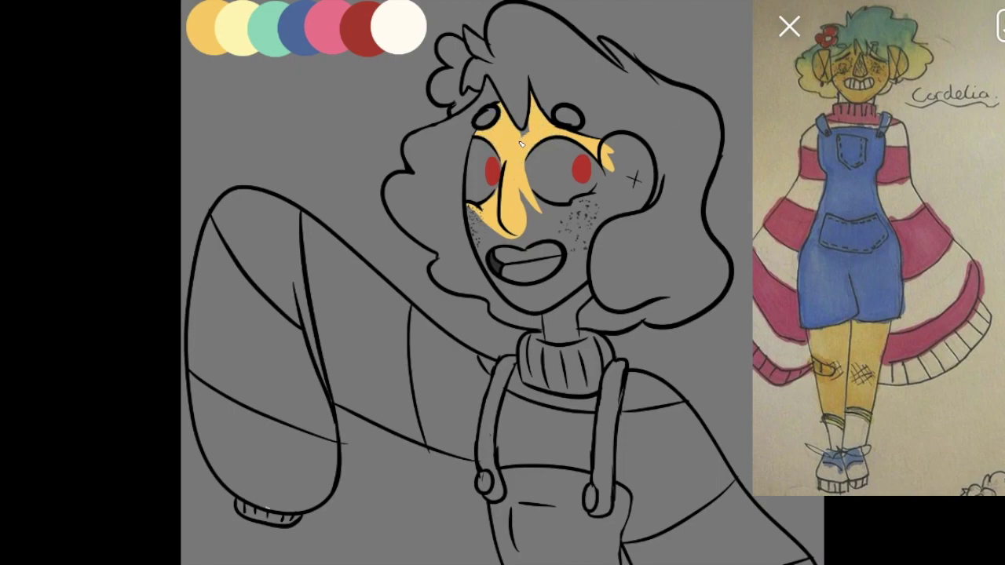
# Step: Fill the ear, cheeks, chin and neck with the orange-yellow skin colour
pyautogui.moveTo(632, 173)
pyautogui.mouseDown()
pyautogui.moveTo(642, 154)
pyautogui.moveTo(646, 185)
pyautogui.moveTo(621, 212)
pyautogui.moveTo(633, 204)
pyautogui.moveTo(614, 188)
pyautogui.moveTo(596, 199)
pyautogui.moveTo(608, 185)
pyautogui.moveTo(598, 222)
pyautogui.mouseUp()
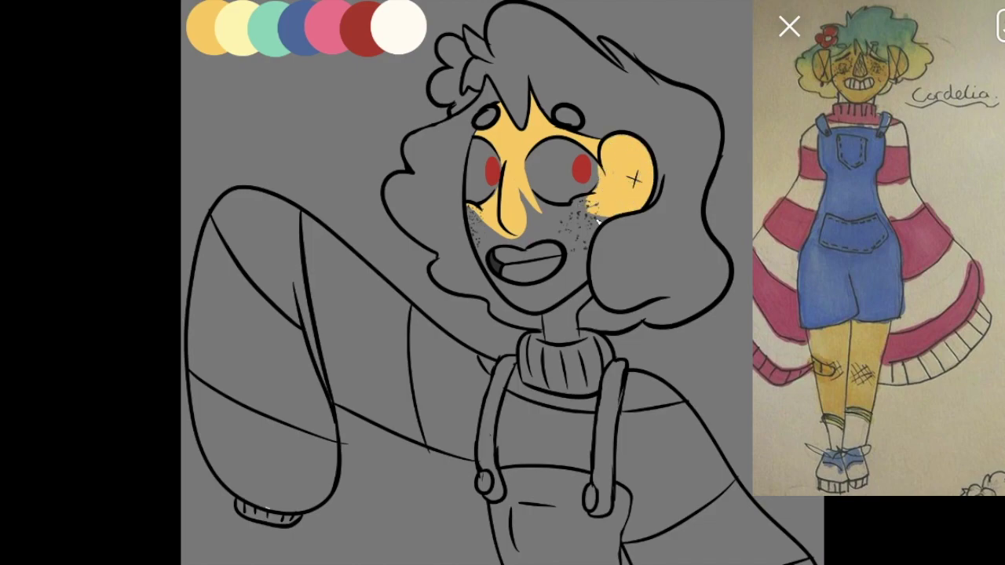
pyautogui.hotkey('ctrl', 'z')
pyautogui.moveTo(602, 167)
pyautogui.mouseDown()
pyautogui.moveTo(612, 182)
pyautogui.moveTo(600, 187)
pyautogui.mouseUp()
pyautogui.moveTo(589, 221)
pyautogui.mouseDown()
pyautogui.moveTo(535, 199)
pyautogui.moveTo(517, 202)
pyautogui.moveTo(543, 223)
pyautogui.moveTo(596, 231)
pyautogui.moveTo(590, 279)
pyautogui.moveTo(531, 303)
pyautogui.mouseUp()
pyautogui.moveTo(573, 247)
pyautogui.mouseDown()
pyautogui.moveTo(548, 308)
pyautogui.moveTo(549, 342)
pyautogui.moveTo(567, 331)
pyautogui.moveTo(563, 342)
pyautogui.moveTo(570, 324)
pyautogui.moveTo(574, 339)
pyautogui.moveTo(555, 334)
pyautogui.moveTo(590, 300)
pyautogui.moveTo(575, 335)
pyautogui.moveTo(573, 302)
pyautogui.moveTo(485, 300)
pyautogui.moveTo(495, 280)
pyautogui.moveTo(518, 292)
pyautogui.moveTo(563, 279)
pyautogui.moveTo(543, 290)
pyautogui.moveTo(485, 254)
pyautogui.moveTo(463, 217)
pyautogui.moveTo(484, 237)
pyautogui.moveTo(537, 236)
pyautogui.moveTo(488, 244)
pyautogui.mouseUp()
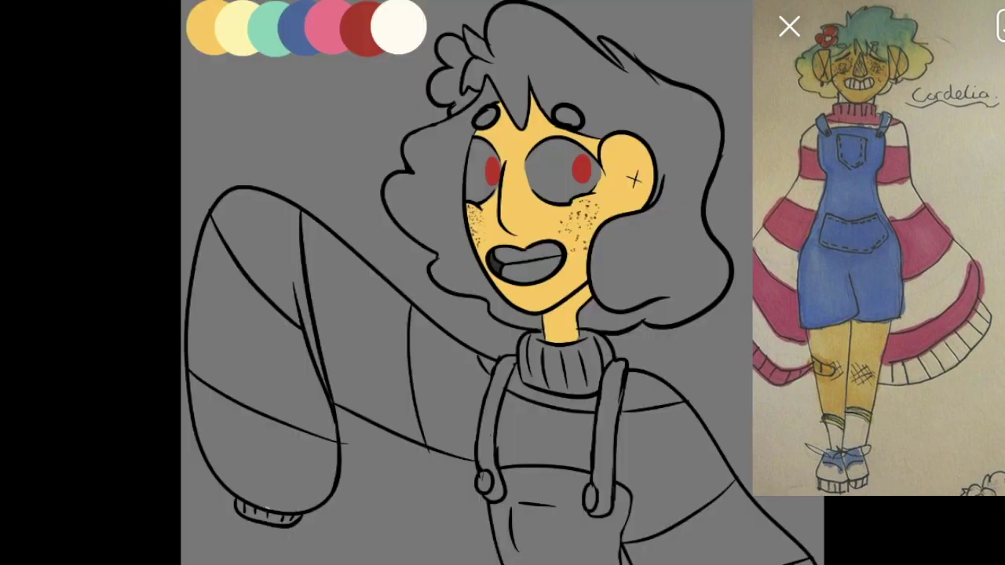
# Step: Paint the hair on both sides of the face pale yellow, up to the area above the ear
pyautogui.moveTo(663, 121)
pyautogui.mouseDown()
pyautogui.moveTo(684, 94)
pyautogui.moveTo(716, 122)
pyautogui.moveTo(721, 144)
pyautogui.moveTo(689, 203)
pyautogui.moveTo(692, 237)
pyautogui.moveTo(684, 115)
pyautogui.moveTo(661, 211)
pyautogui.moveTo(655, 141)
pyautogui.moveTo(598, 125)
pyautogui.moveTo(669, 240)
pyautogui.moveTo(639, 224)
pyautogui.moveTo(604, 257)
pyautogui.moveTo(598, 285)
pyautogui.moveTo(640, 259)
pyautogui.mouseUp()
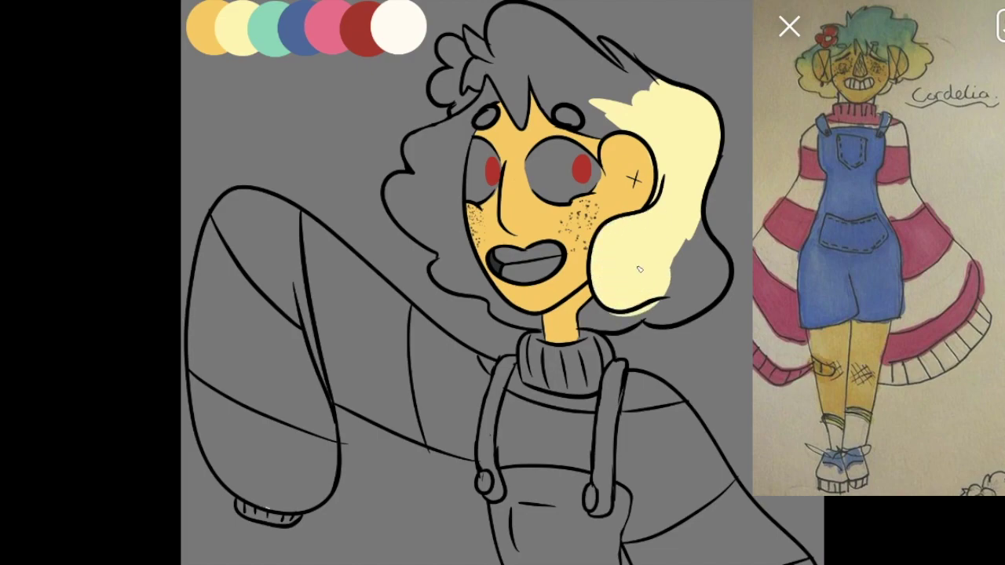
pyautogui.moveTo(675, 291)
pyautogui.mouseDown()
pyautogui.moveTo(705, 235)
pyautogui.moveTo(716, 292)
pyautogui.moveTo(708, 283)
pyautogui.moveTo(706, 302)
pyautogui.moveTo(673, 322)
pyautogui.moveTo(619, 301)
pyautogui.moveTo(578, 318)
pyautogui.moveTo(605, 303)
pyautogui.moveTo(589, 328)
pyautogui.mouseUp()
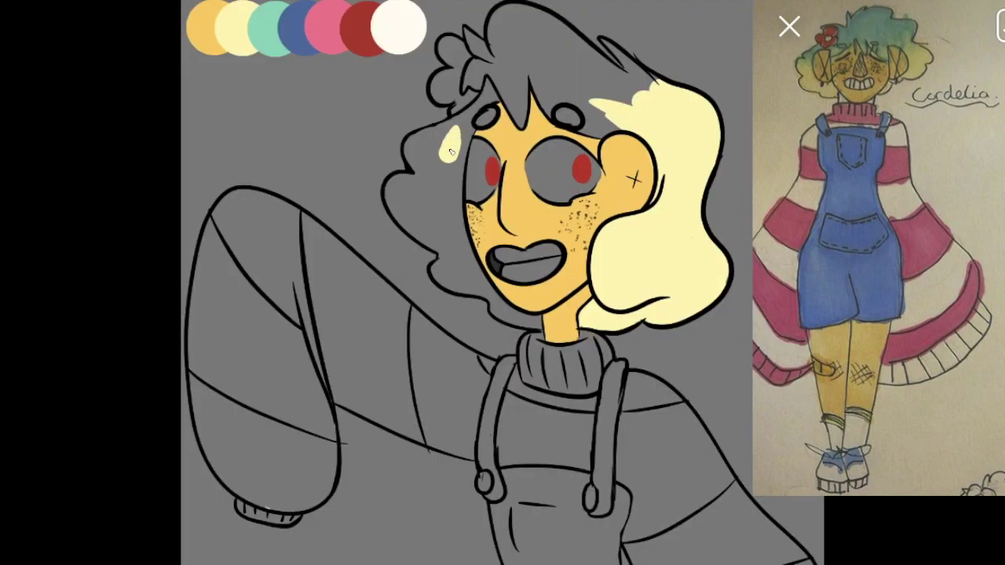
pyautogui.moveTo(475, 124); pyautogui.dragTo(441, 161)
pyautogui.moveTo(497, 100)
pyautogui.mouseDown()
pyautogui.moveTo(472, 49)
pyautogui.moveTo(455, 161)
pyautogui.moveTo(465, 120)
pyautogui.moveTo(405, 153)
pyautogui.mouseUp()
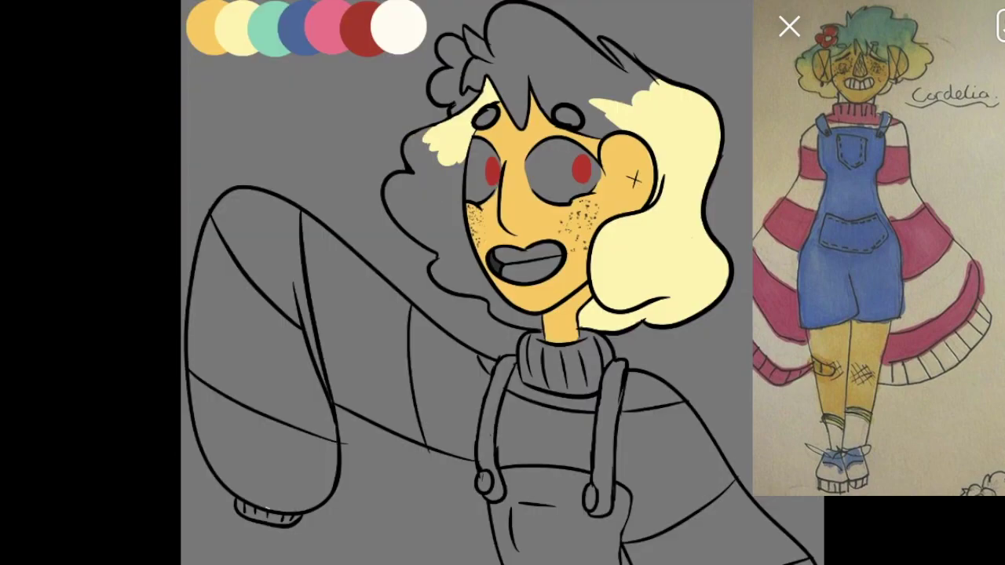
pyautogui.moveTo(428, 134)
pyautogui.mouseDown()
pyautogui.moveTo(408, 150)
pyautogui.moveTo(454, 204)
pyautogui.moveTo(442, 181)
pyautogui.moveTo(459, 219)
pyautogui.moveTo(393, 208)
pyautogui.moveTo(412, 180)
pyautogui.moveTo(400, 204)
pyautogui.moveTo(447, 247)
pyautogui.moveTo(440, 279)
pyautogui.moveTo(475, 291)
pyautogui.mouseUp()
pyautogui.moveTo(542, 317)
pyautogui.mouseDown()
pyautogui.moveTo(525, 327)
pyautogui.moveTo(467, 267)
pyautogui.moveTo(463, 292)
pyautogui.moveTo(440, 224)
pyautogui.mouseUp()
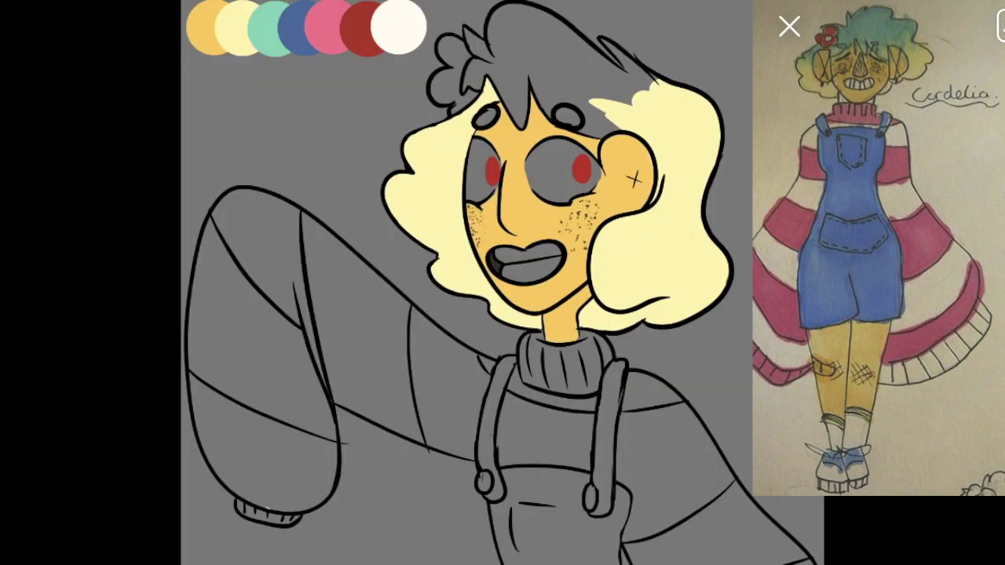
pyautogui.moveTo(598, 137)
pyautogui.mouseDown()
pyautogui.moveTo(620, 124)
pyautogui.moveTo(605, 135)
pyautogui.moveTo(585, 106)
pyautogui.mouseUp()
pyautogui.moveTo(584, 106); pyautogui.dragTo(569, 88)
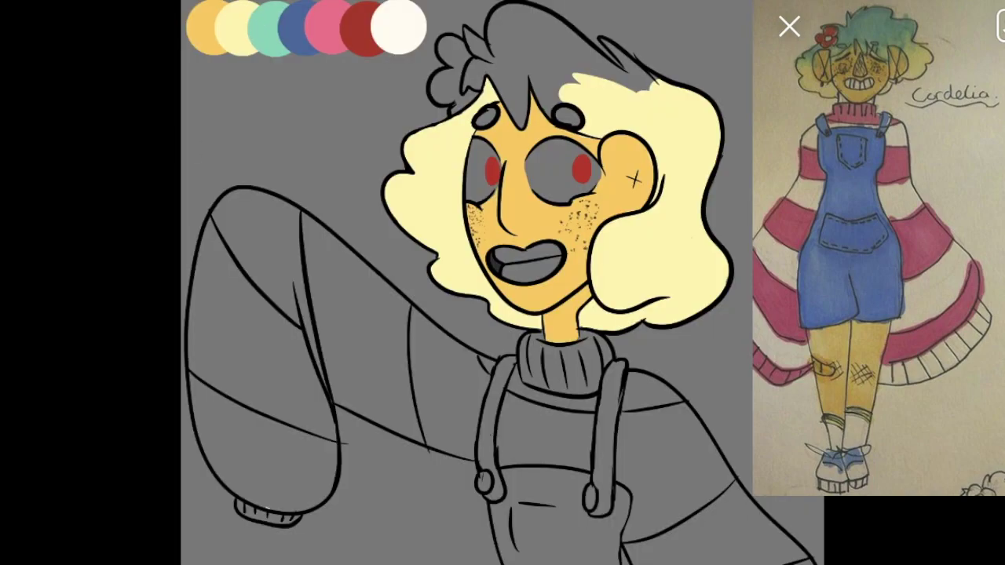
pyautogui.moveTo(603, 118); pyautogui.dragTo(580, 90)
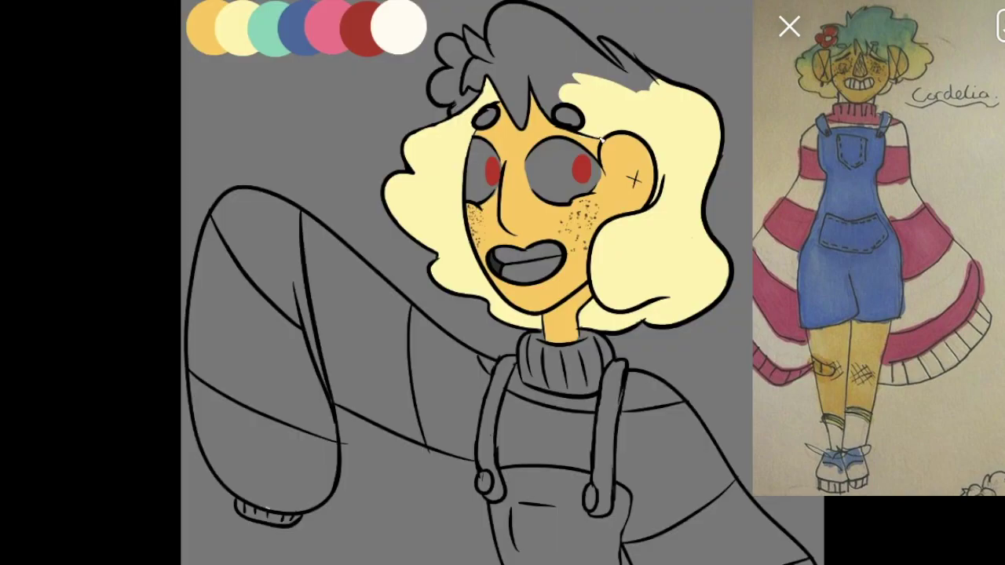
# Step: Paint mint green over the bangs, the upper hair edge, the eyebrow near the ear and the far temple's hair
pyautogui.moveTo(557, 98)
pyautogui.mouseDown()
pyautogui.moveTo(577, 79)
pyautogui.moveTo(656, 86)
pyautogui.mouseUp()
pyautogui.moveTo(577, 119)
pyautogui.mouseDown()
pyautogui.moveTo(559, 110)
pyautogui.moveTo(533, 55)
pyautogui.moveTo(502, 33)
pyautogui.moveTo(524, 92)
pyautogui.moveTo(510, 86)
pyautogui.moveTo(490, 39)
pyautogui.moveTo(471, 86)
pyautogui.moveTo(471, 43)
pyautogui.mouseUp()
pyautogui.moveTo(459, 161); pyautogui.dragTo(431, 135)
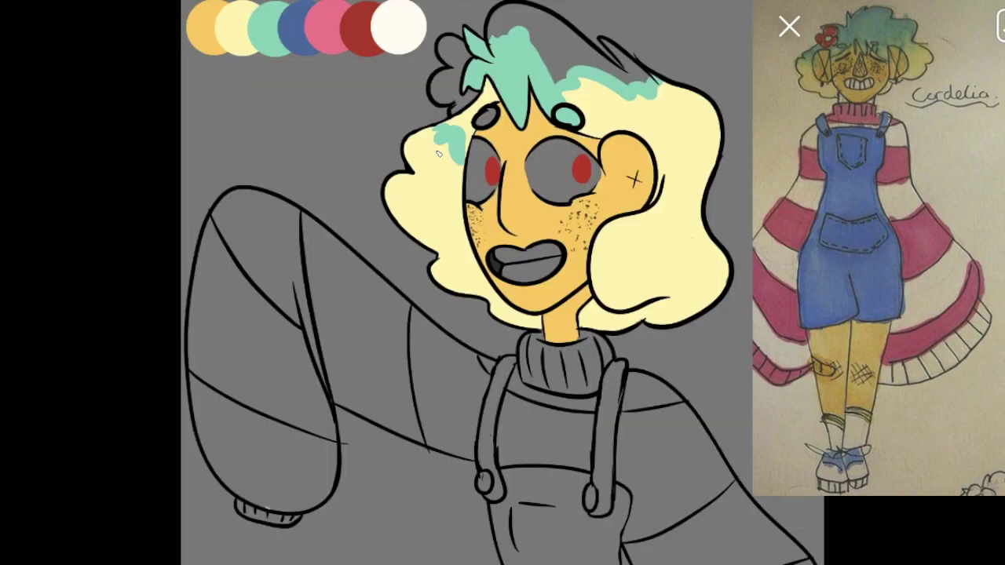
pyautogui.moveTo(492, 81); pyautogui.dragTo(467, 149)
pyautogui.hotkey('ctrl', 'z')
# Step: Place a dark green test swatch below the palette and colour both eyebrows and the inner hair shadow with it
pyautogui.click(258, 100)
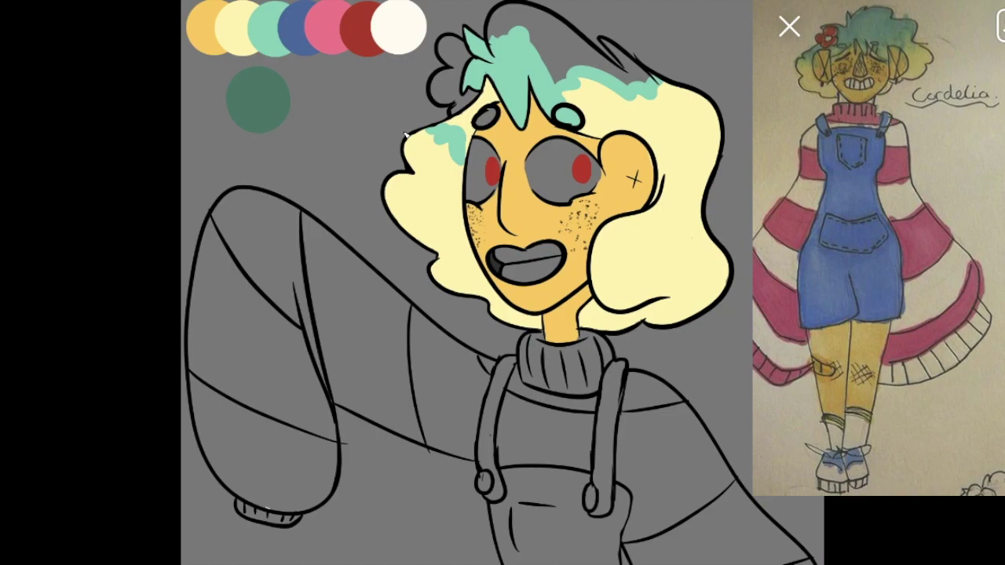
pyautogui.moveTo(487, 89); pyautogui.dragTo(484, 107)
pyautogui.moveTo(574, 119); pyautogui.dragTo(569, 124)
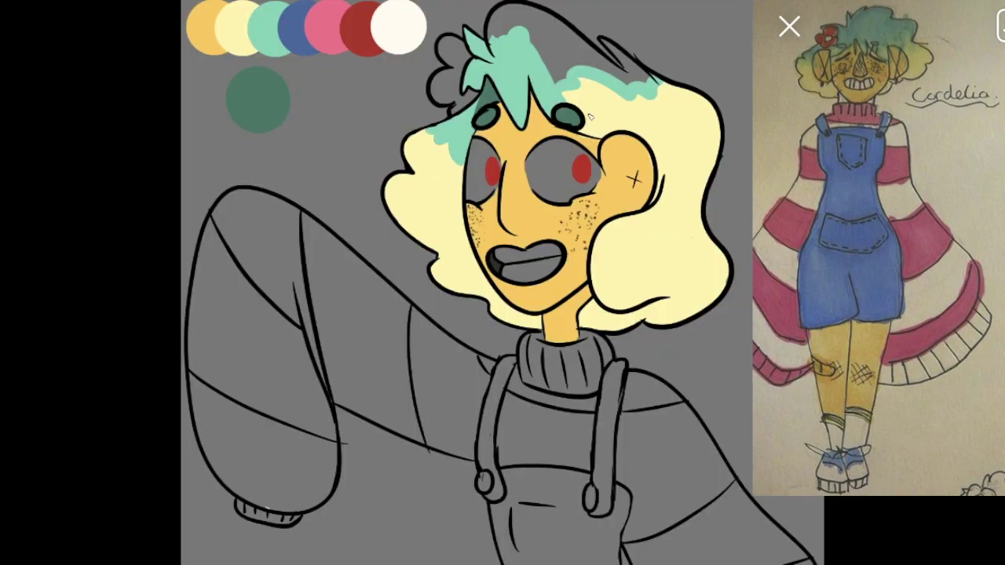
# Step: Fill the rest of the upper hair with mint green, giving it a ragged edge over the yellow beside the ear
pyautogui.moveTo(590, 117)
pyautogui.mouseDown()
pyautogui.moveTo(643, 113)
pyautogui.moveTo(699, 162)
pyautogui.mouseUp()
pyautogui.hotkey('ctrl', 'z')
pyautogui.hotkey('ctrl', 'z')
pyautogui.moveTo(586, 112); pyautogui.dragTo(714, 143)
pyautogui.moveTo(608, 103)
pyautogui.mouseDown()
pyautogui.moveTo(587, 114)
pyautogui.moveTo(536, 101)
pyautogui.moveTo(607, 95)
pyautogui.moveTo(671, 125)
pyautogui.moveTo(714, 122)
pyautogui.mouseUp()
pyautogui.hotkey('ctrl', 'Tab')
pyautogui.hotkey('ctrl', 'Tab')
pyautogui.moveTo(535, 46); pyautogui.dragTo(563, 82)
pyautogui.moveTo(496, 36)
pyautogui.mouseDown()
pyautogui.moveTo(522, 20)
pyautogui.moveTo(570, 36)
pyautogui.moveTo(602, 65)
pyautogui.moveTo(601, 47)
pyautogui.moveTo(624, 63)
pyautogui.moveTo(520, 46)
pyautogui.moveTo(552, 64)
pyautogui.mouseUp()
pyautogui.moveTo(615, 120)
pyautogui.mouseDown()
pyautogui.moveTo(711, 157)
pyautogui.moveTo(699, 163)
pyautogui.mouseUp()
pyautogui.hotkey('ctrl', 'z')
pyautogui.moveTo(646, 132)
pyautogui.mouseDown()
pyautogui.moveTo(675, 164)
pyautogui.moveTo(723, 150)
pyautogui.mouseUp()
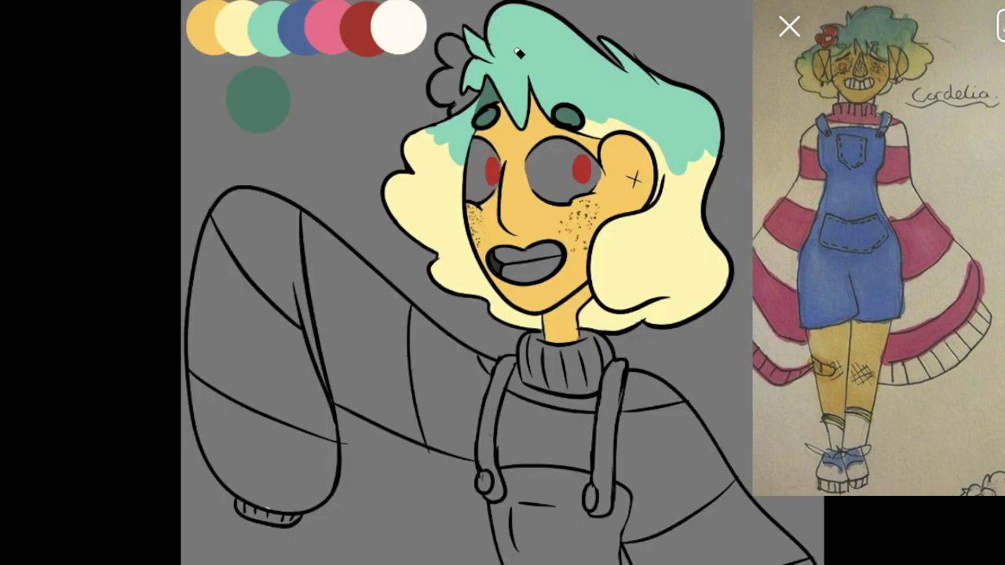
# Step: Clear the test swatches below the palette and shade the yellow hair behind the neck with muted olive
pyautogui.click(227, 105)
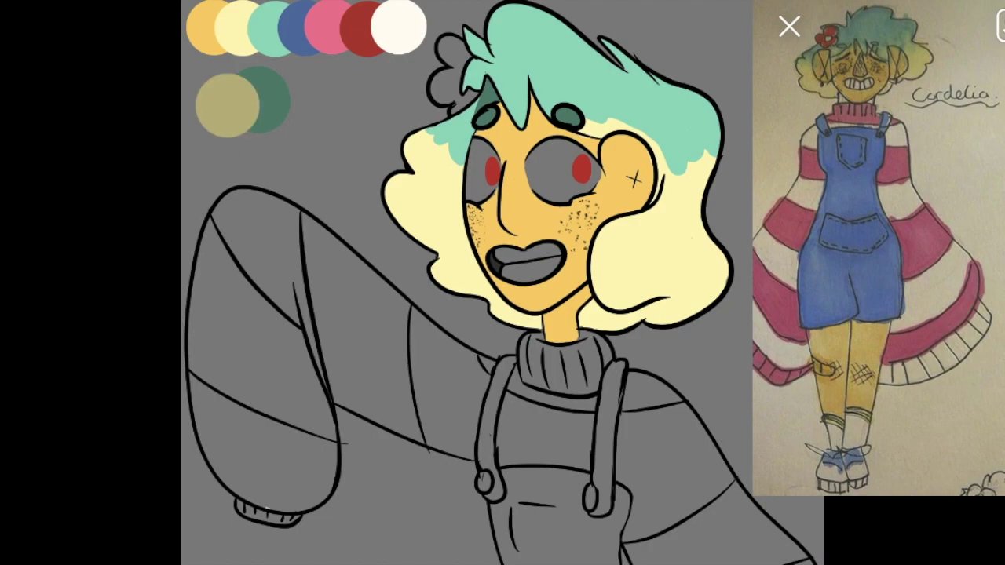
pyautogui.hotkey('ctrl', 'z')
pyautogui.moveTo(276, 96)
pyautogui.mouseDown()
pyautogui.moveTo(253, 108)
pyautogui.moveTo(244, 83)
pyautogui.mouseUp()
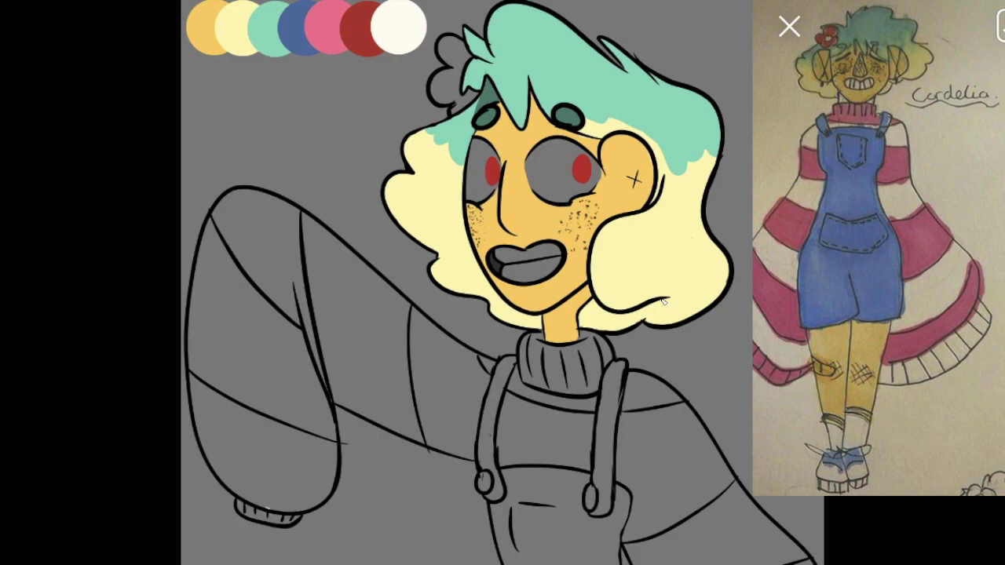
pyautogui.moveTo(663, 300)
pyautogui.mouseDown()
pyautogui.moveTo(589, 317)
pyautogui.moveTo(641, 317)
pyautogui.moveTo(588, 323)
pyautogui.mouseUp()
pyautogui.hotkey('ctrl', 'z')
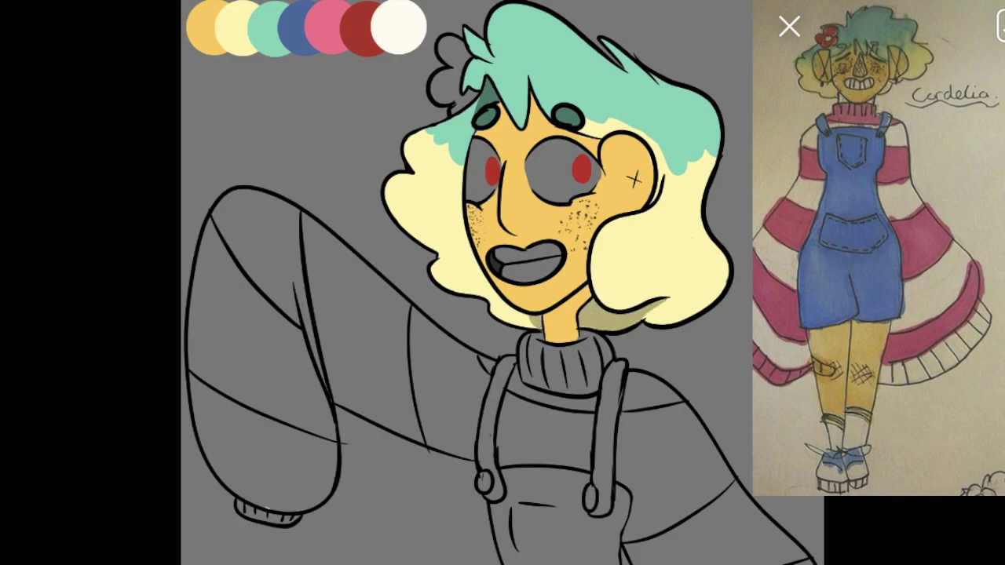
pyautogui.moveTo(661, 174); pyautogui.dragTo(650, 204)
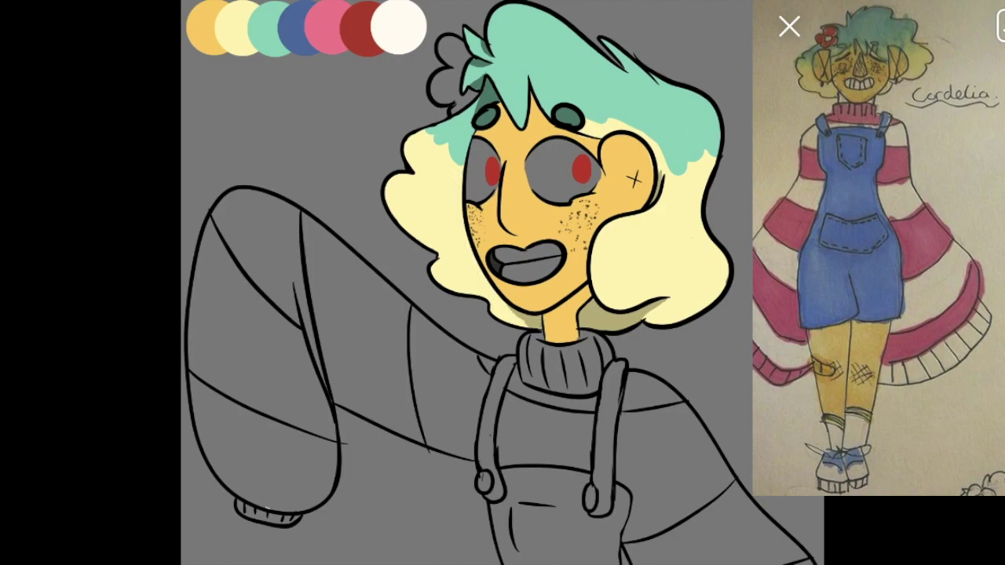
# Step: Shade the neck below the jaw with a darker skin tone, undoing stray strokes
pyautogui.moveTo(265, 148); pyautogui.dragTo(339, 233)
pyautogui.hotkey('ctrl', 'z')
pyautogui.moveTo(544, 318); pyautogui.dragTo(590, 287)
pyautogui.hotkey('ctrl', 'z')
pyautogui.hotkey('ctrl', 'z')
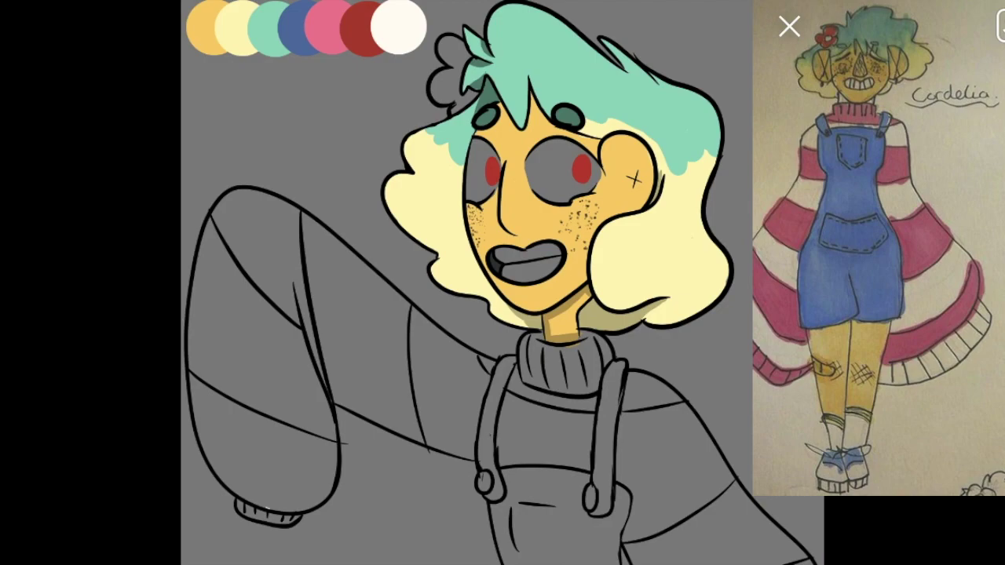
pyautogui.moveTo(436, 129); pyautogui.dragTo(463, 169)
pyautogui.moveTo(477, 104)
pyautogui.mouseDown()
pyautogui.moveTo(460, 163)
pyautogui.moveTo(456, 138)
pyautogui.mouseUp()
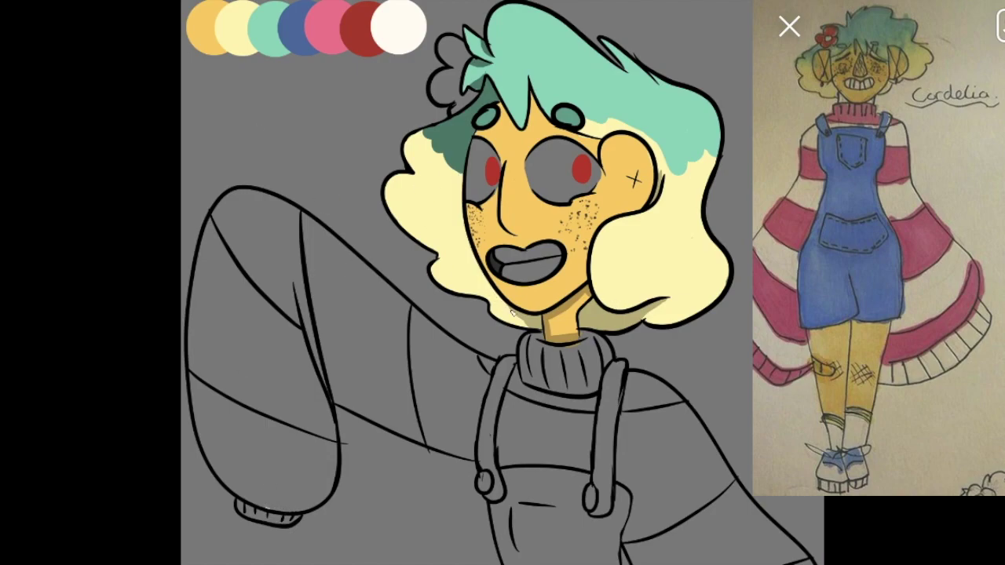
pyautogui.moveTo(453, 181); pyautogui.dragTo(506, 307)
pyautogui.moveTo(454, 176); pyautogui.dragTo(504, 307)
pyautogui.hotkey('ctrl', 'z')
pyautogui.hotkey('ctrl', 'z')
pyautogui.hotkey('ctrl', 'z')
pyautogui.moveTo(422, 135)
pyautogui.mouseDown()
pyautogui.moveTo(437, 159)
pyautogui.moveTo(408, 196)
pyautogui.moveTo(479, 282)
pyautogui.mouseUp()
pyautogui.hotkey('ctrl', 'z')
pyautogui.moveTo(479, 122); pyautogui.dragTo(494, 112)
pyautogui.moveTo(558, 112); pyautogui.dragTo(580, 122)
pyautogui.moveTo(459, 118)
pyautogui.mouseDown()
pyautogui.moveTo(442, 141)
pyautogui.moveTo(463, 157)
pyautogui.mouseUp()
pyautogui.moveTo(473, 109); pyautogui.dragTo(432, 141)
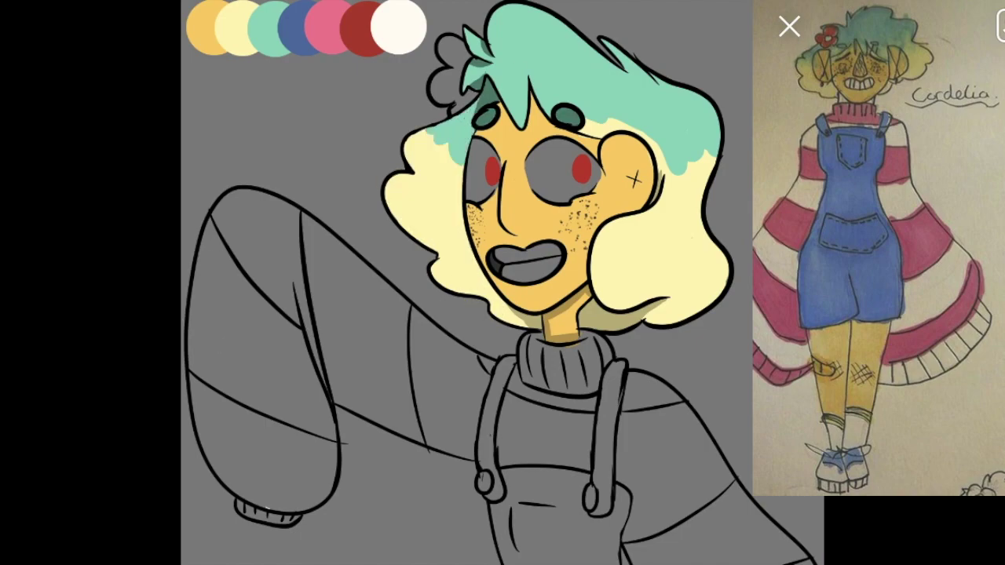
pyautogui.moveTo(534, 57); pyautogui.dragTo(604, 70)
pyautogui.hotkey('ctrl', 'z')
pyautogui.hotkey('ctrl', 'z')
# Step: Recolour both eyebrows mint green to match the upper hair
pyautogui.moveTo(565, 124)
pyautogui.mouseDown()
pyautogui.moveTo(576, 113)
pyautogui.moveTo(580, 121)
pyautogui.mouseUp()
pyautogui.moveTo(478, 123)
pyautogui.mouseDown()
pyautogui.moveTo(487, 119)
pyautogui.moveTo(464, 167)
pyautogui.mouseUp()
pyautogui.hotkey('ctrl', 'z')
pyautogui.click(467, 146)
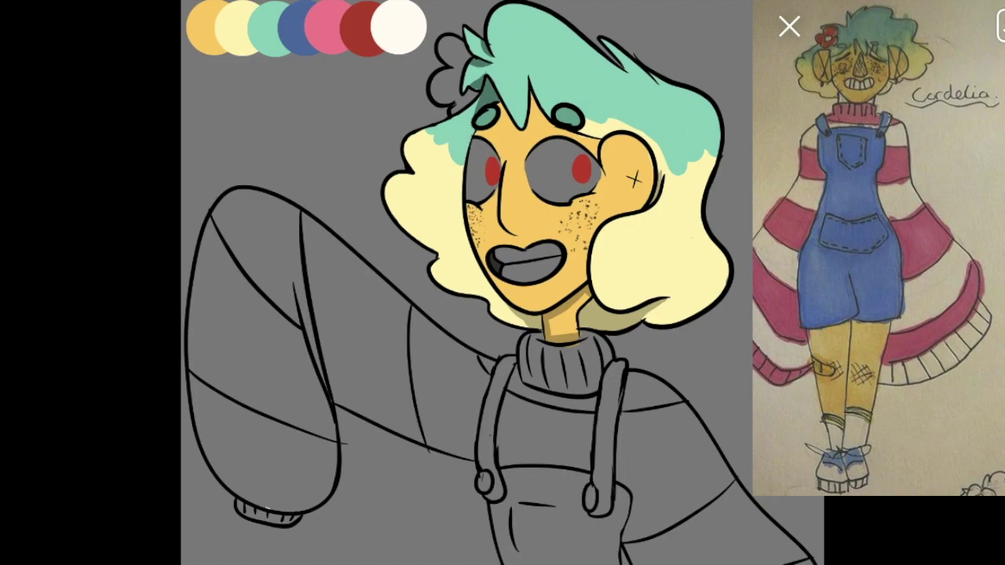
# Step: Sample the palette's pink and fill the sweater's turtleneck and the band below it
pyautogui.keyDown('alt'); pyautogui.click(320, 23); pyautogui.keyUp('alt')
pyautogui.moveTo(561, 368); pyautogui.dragTo(568, 372)
pyautogui.moveTo(590, 402); pyautogui.dragTo(601, 357)
pyautogui.moveTo(604, 349); pyautogui.dragTo(583, 343)
pyautogui.hotkey('ctrl', 'z')
pyautogui.moveTo(581, 385)
pyautogui.mouseDown()
pyautogui.moveTo(526, 377)
pyautogui.moveTo(538, 338)
pyautogui.moveTo(522, 389)
pyautogui.moveTo(579, 409)
pyautogui.moveTo(549, 353)
pyautogui.moveTo(583, 356)
pyautogui.moveTo(587, 336)
pyautogui.moveTo(609, 361)
pyautogui.mouseUp()
pyautogui.hotkey('alt', 'Tab')
pyautogui.click(621, 408)
pyautogui.hotkey('alt', 'Tab')
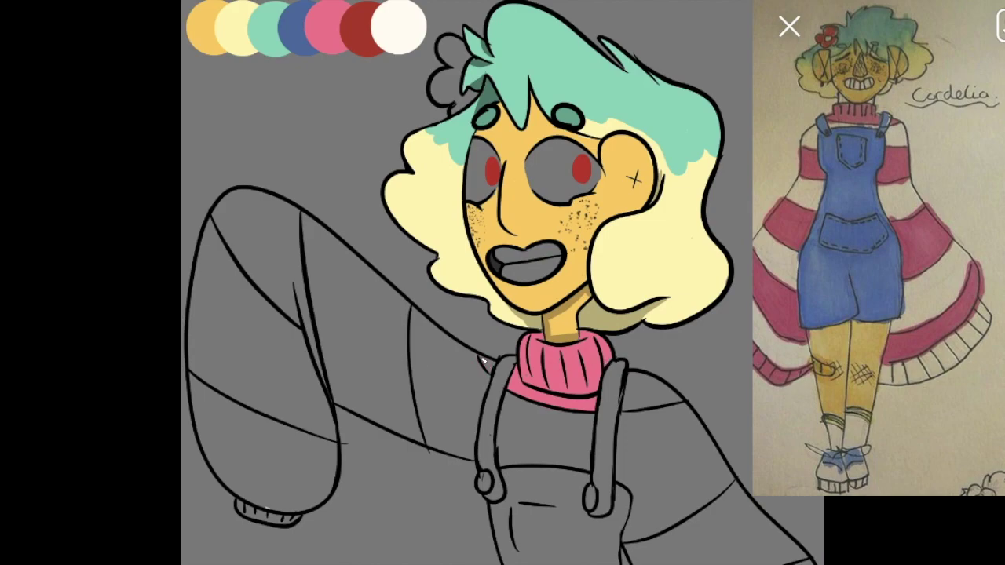
# Step: Paint the shoulder band, the alternating stripes on both arms and the end section of the raised sleeve pink
pyautogui.moveTo(638, 376)
pyautogui.mouseDown()
pyautogui.moveTo(667, 396)
pyautogui.moveTo(628, 413)
pyautogui.moveTo(639, 398)
pyautogui.mouseUp()
pyautogui.moveTo(369, 376)
pyautogui.mouseDown()
pyautogui.moveTo(349, 287)
pyautogui.moveTo(322, 345)
pyautogui.moveTo(310, 235)
pyautogui.moveTo(318, 223)
pyautogui.moveTo(402, 314)
pyautogui.moveTo(408, 423)
pyautogui.moveTo(423, 442)
pyautogui.mouseUp()
pyautogui.moveTo(357, 392)
pyautogui.mouseDown()
pyautogui.moveTo(421, 440)
pyautogui.moveTo(377, 369)
pyautogui.moveTo(424, 440)
pyautogui.moveTo(329, 380)
pyautogui.moveTo(361, 417)
pyautogui.mouseUp()
pyautogui.moveTo(716, 527)
pyautogui.mouseDown()
pyautogui.moveTo(774, 547)
pyautogui.moveTo(739, 564)
pyautogui.moveTo(711, 511)
pyautogui.moveTo(709, 534)
pyautogui.moveTo(716, 491)
pyautogui.moveTo(636, 556)
pyautogui.moveTo(677, 536)
pyautogui.mouseUp()
pyautogui.moveTo(267, 467)
pyautogui.mouseDown()
pyautogui.moveTo(236, 432)
pyautogui.moveTo(333, 444)
pyautogui.moveTo(309, 441)
pyautogui.moveTo(324, 493)
pyautogui.moveTo(263, 504)
pyautogui.moveTo(233, 457)
pyautogui.mouseUp()
pyautogui.moveTo(231, 487)
pyautogui.mouseDown()
pyautogui.moveTo(196, 394)
pyautogui.moveTo(213, 420)
pyautogui.mouseUp()
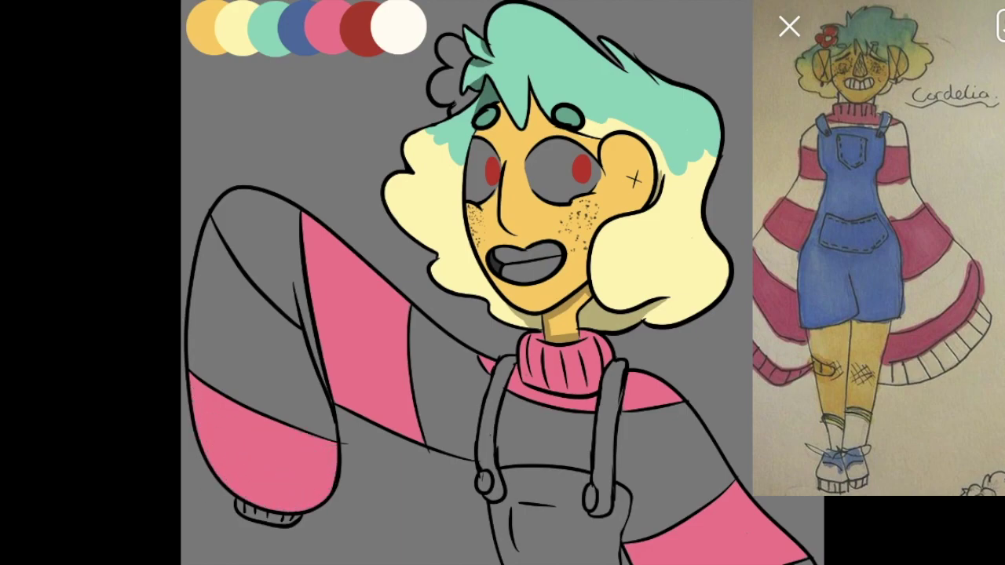
# Step: Remove the pink from the raised sleeve's end section and paint the section above it pink instead
pyautogui.click(252, 258)
pyautogui.hotkey('ctrl', 'z')
pyautogui.moveTo(198, 430)
pyautogui.mouseDown()
pyautogui.moveTo(267, 439)
pyautogui.moveTo(206, 392)
pyautogui.mouseUp()
pyautogui.click(255, 355)
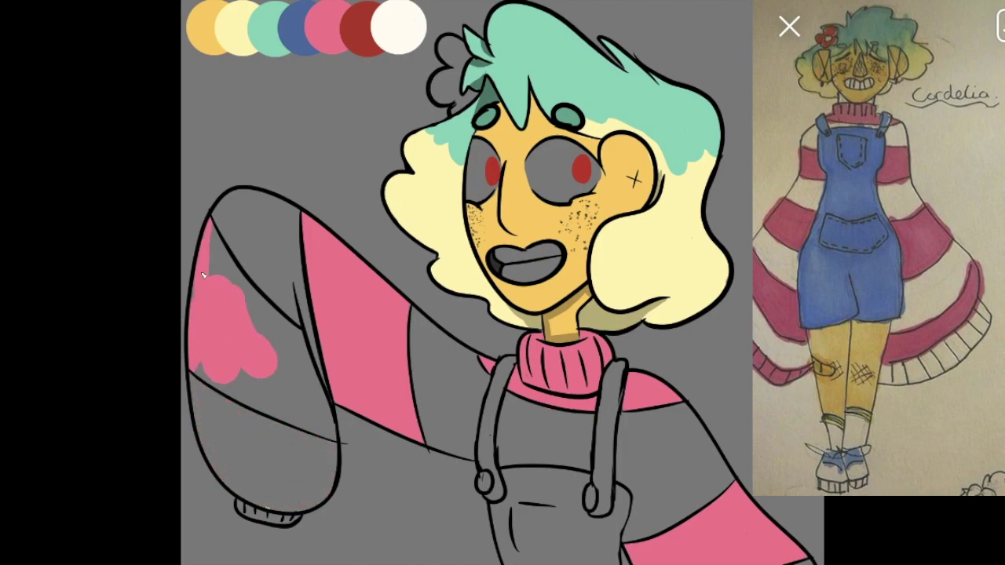